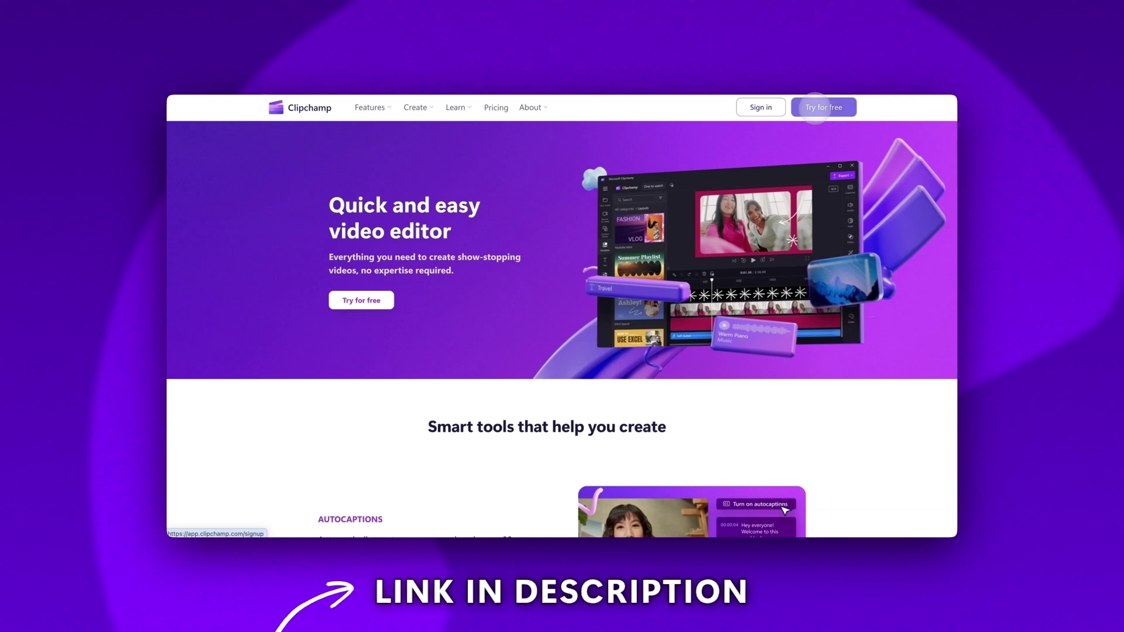
- Launch the Clipchamp editor with Try for free to get a blank project
{"action": "left_click", "coordinate": [825, 107]}
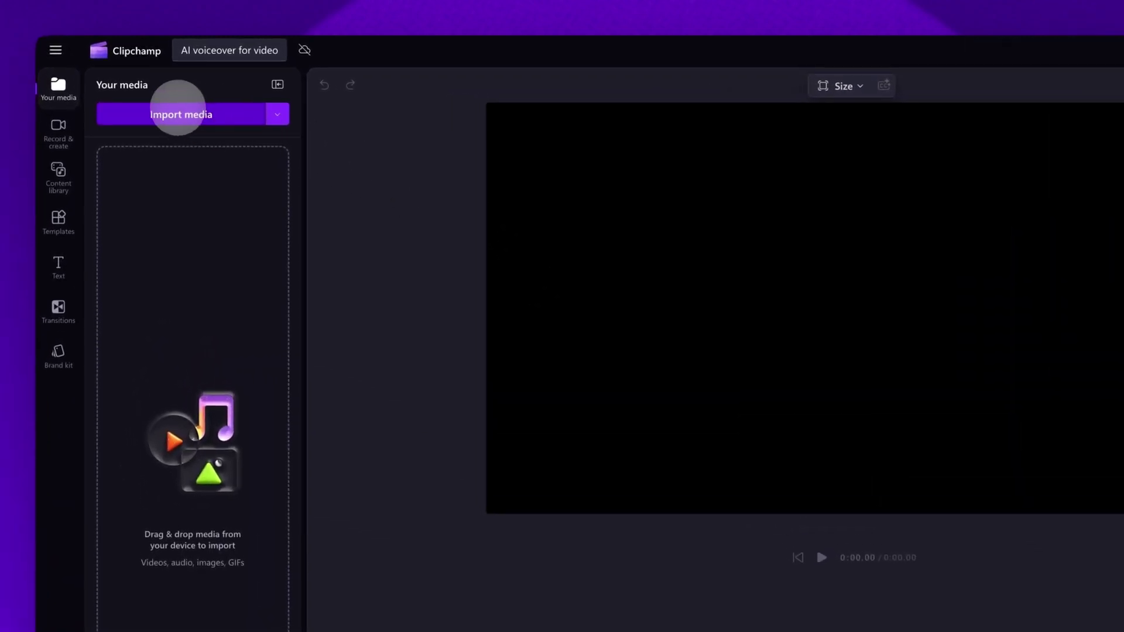
- Import Travel video.mp4 from the Tutorial folder and place it on the timeline as the only clip
{"action": "left_click", "coordinate": [178, 112]}
{"action": "left_click", "coordinate": [445, 194]}
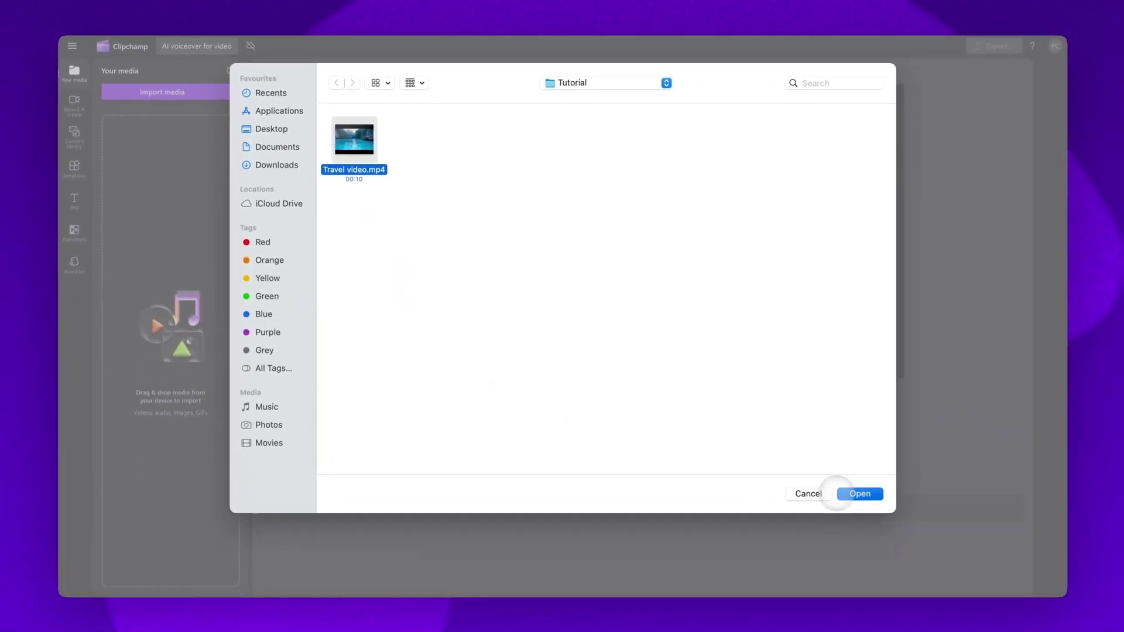
{"action": "left_click", "coordinate": [838, 493]}
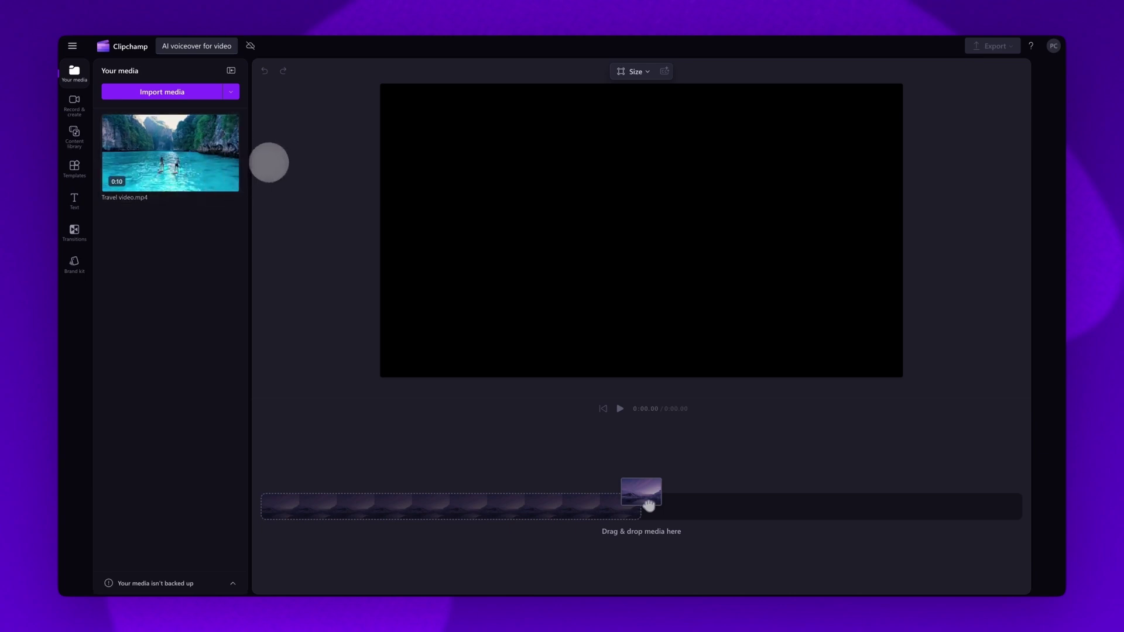
{"action": "left_click_drag", "start_coordinate": [181, 167], "coordinate": [398, 504]}
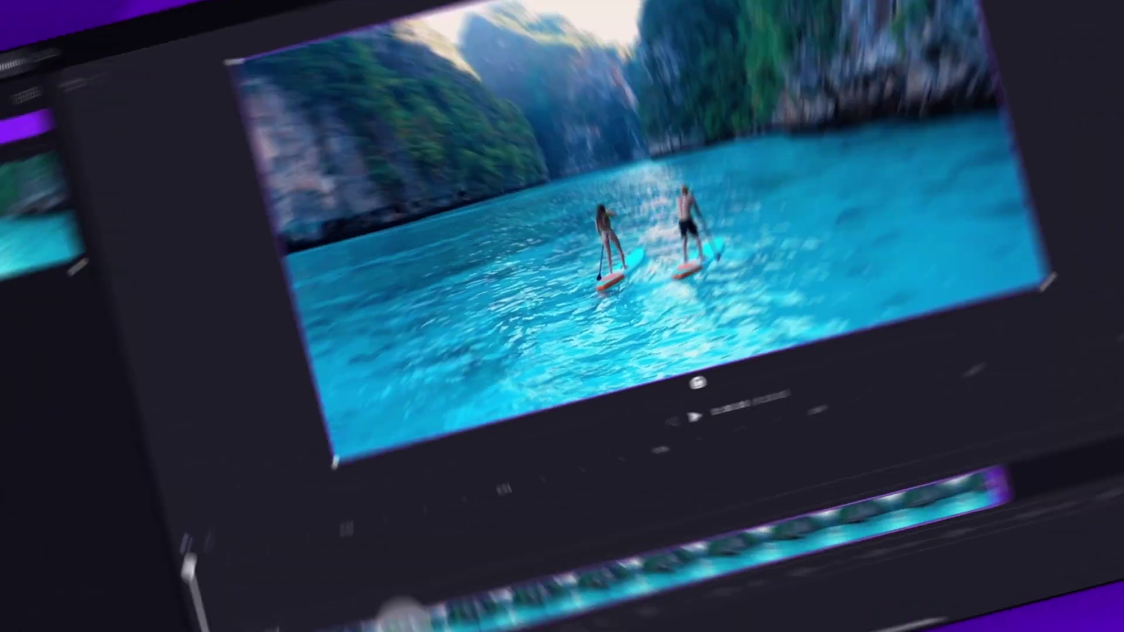
{"action": "left_click", "coordinate": [500, 387]}
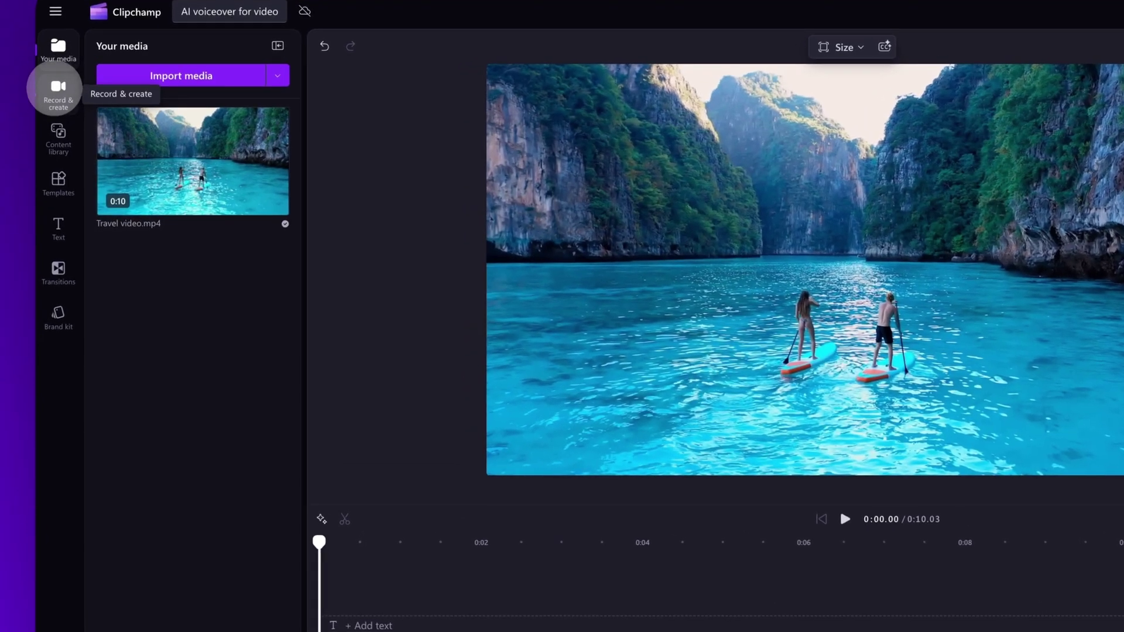
- Add a 'New text to speech' clip from Record & create, defaulting to Ava Multilingual
{"action": "left_click", "coordinate": [58, 94]}
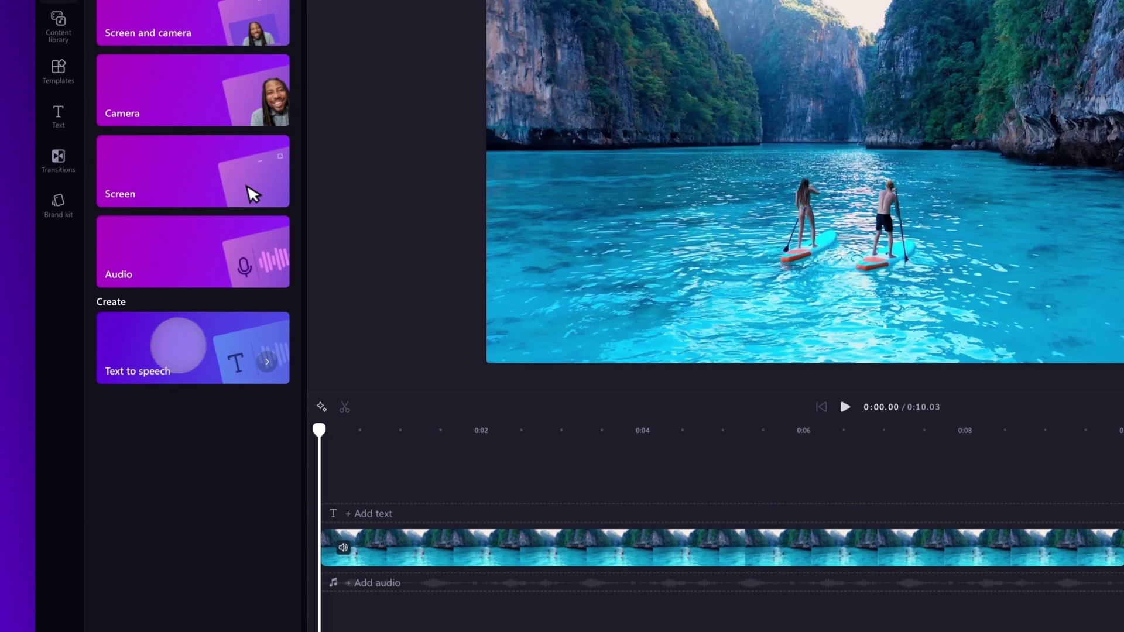
{"action": "left_click", "coordinate": [194, 349]}
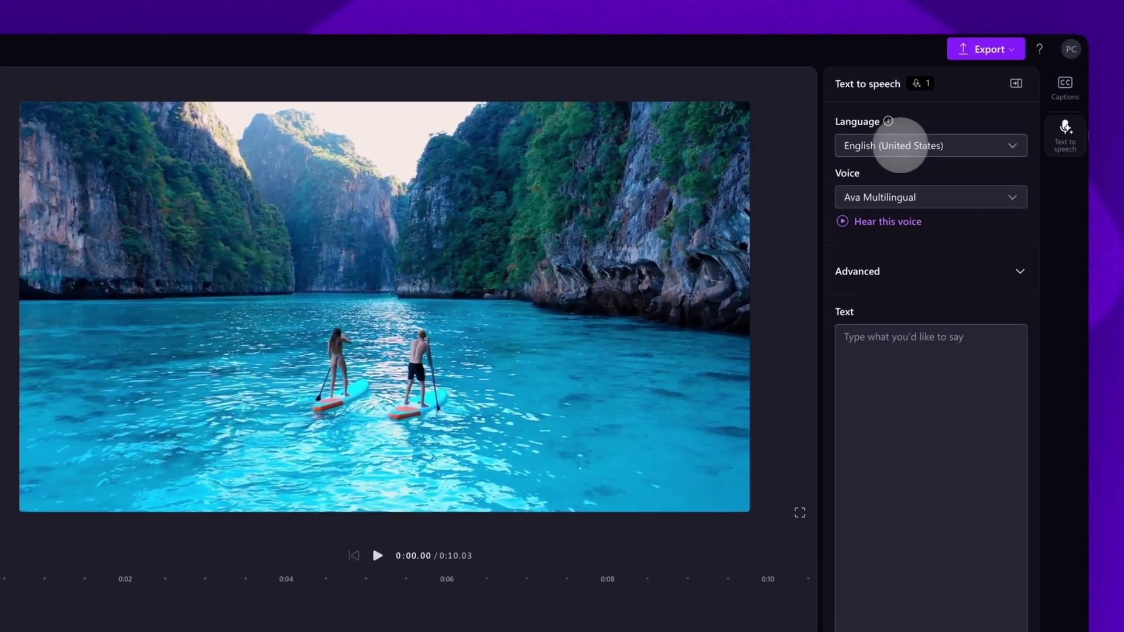
- Browse the voiceover languages and keep English (United States)
{"action": "left_click", "coordinate": [1006, 146]}
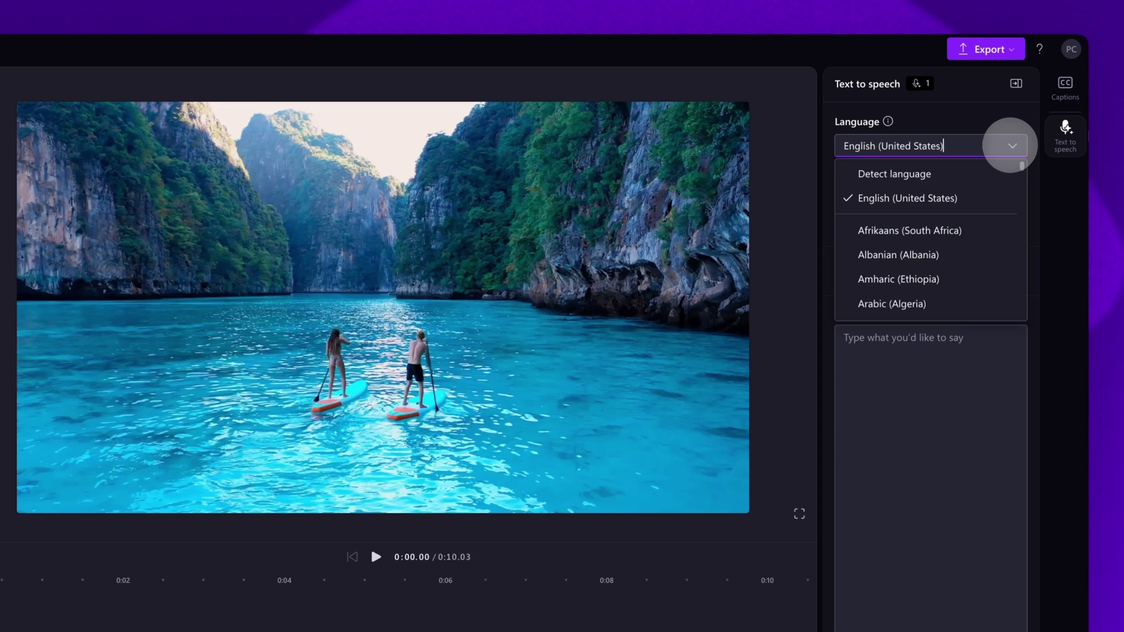
{"action": "scroll", "coordinate": [949, 252], "scroll_direction": "down", "scroll_amount": 5}
{"action": "scroll", "coordinate": [948, 266], "scroll_direction": "down", "scroll_amount": 10}
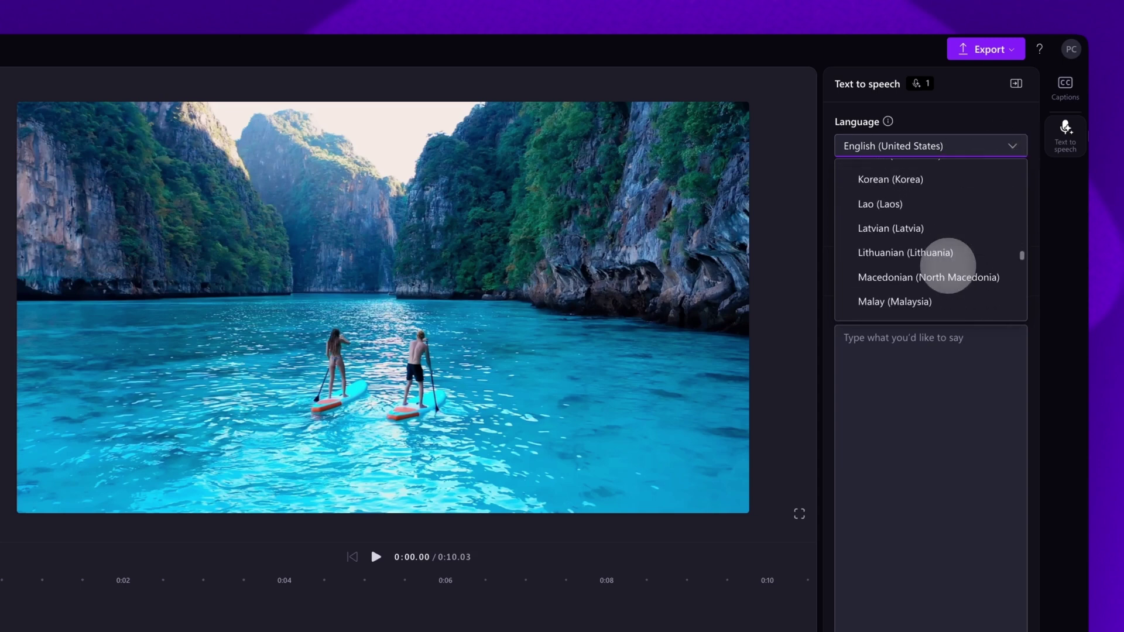
{"action": "scroll", "coordinate": [948, 266], "scroll_direction": "up", "scroll_amount": 8}
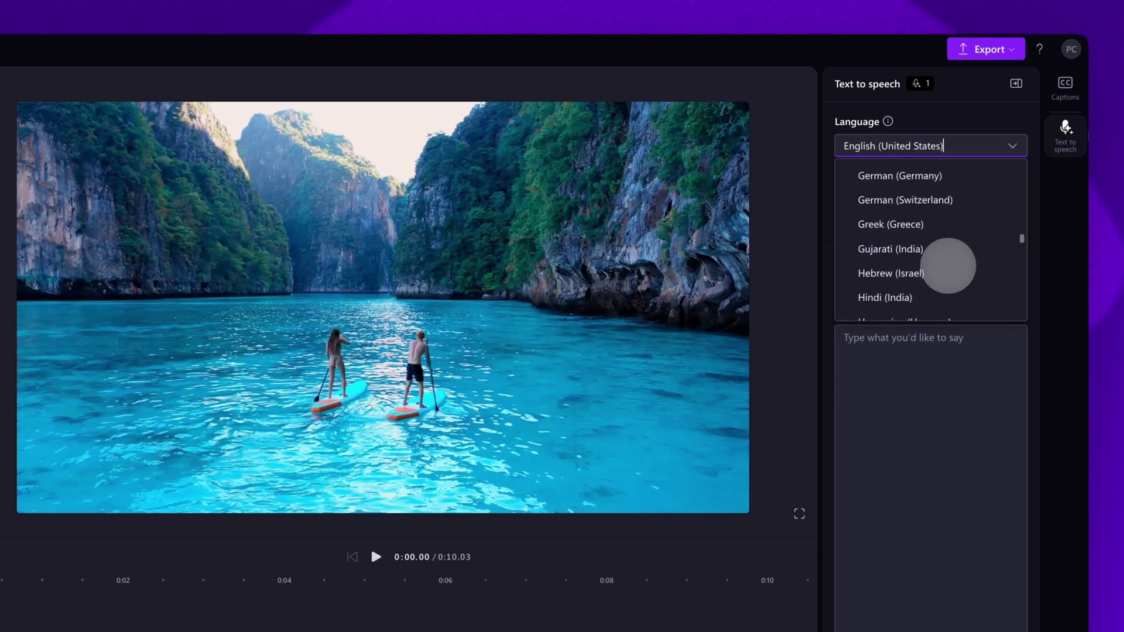
{"action": "scroll", "coordinate": [949, 266], "scroll_direction": "up", "scroll_amount": 3}
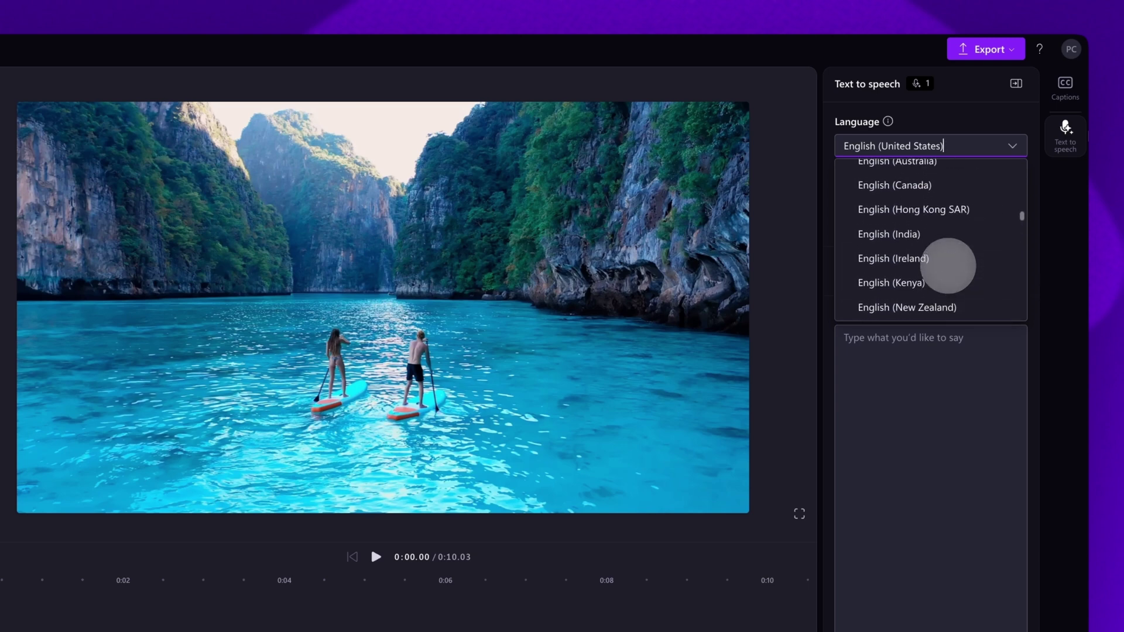
{"action": "scroll", "coordinate": [950, 246], "scroll_direction": "up", "scroll_amount": 2}
{"action": "left_click", "coordinate": [933, 198]}
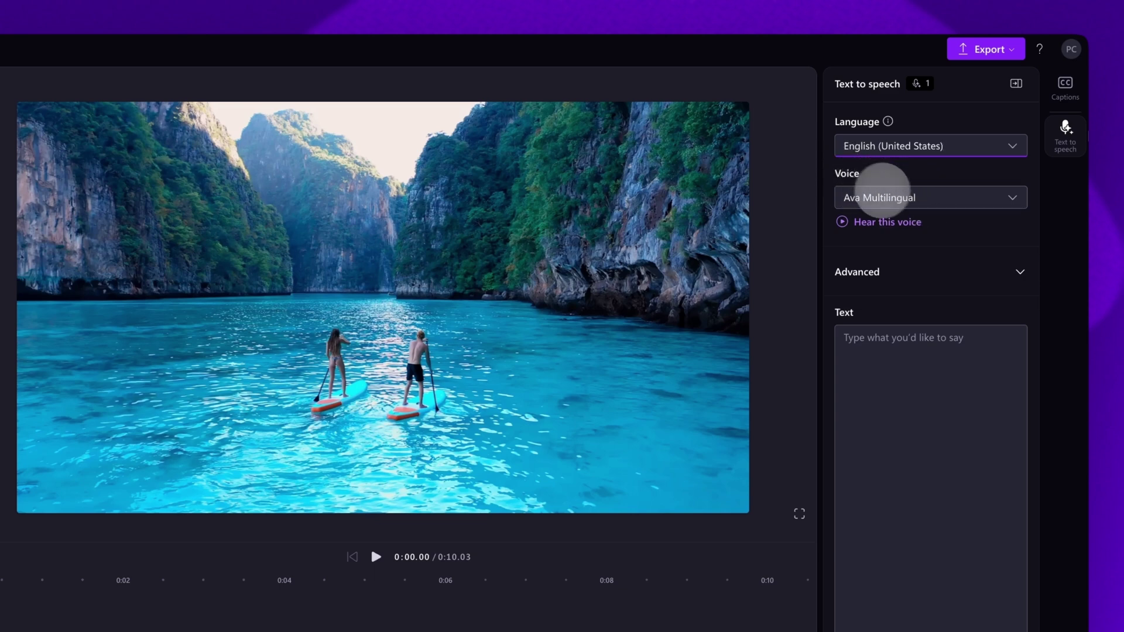
- Switch the voice to Lola Multilingual and play its sample
{"action": "left_click", "coordinate": [1005, 198]}
{"action": "scroll", "coordinate": [985, 280], "scroll_direction": "down", "scroll_amount": 10}
{"action": "scroll", "coordinate": [985, 322], "scroll_direction": "down", "scroll_amount": 10}
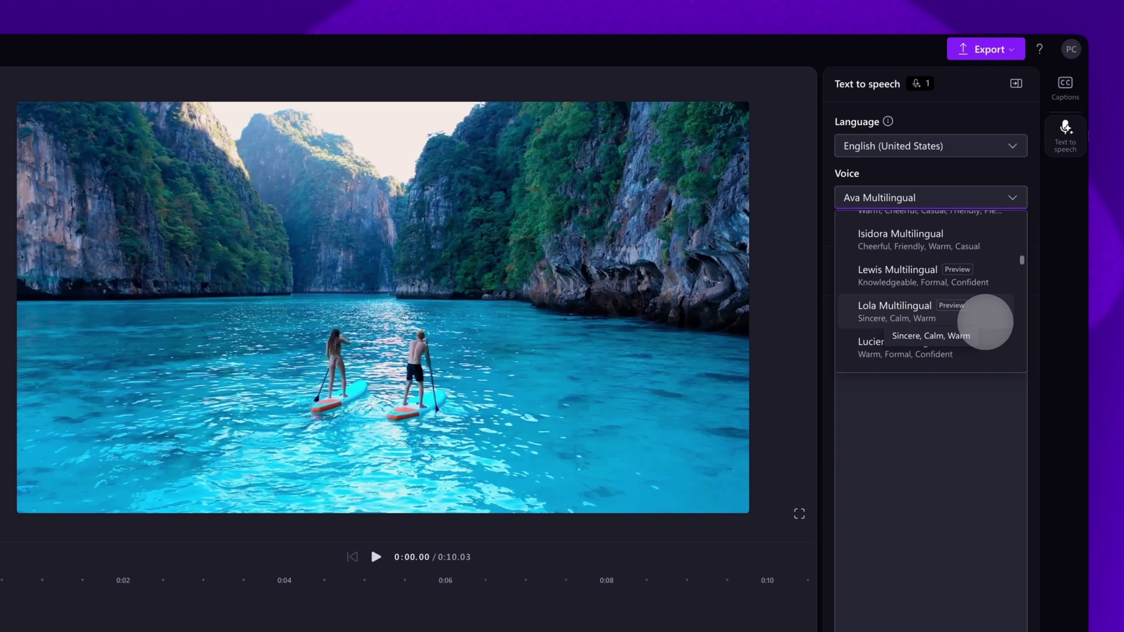
{"action": "left_click", "coordinate": [908, 310]}
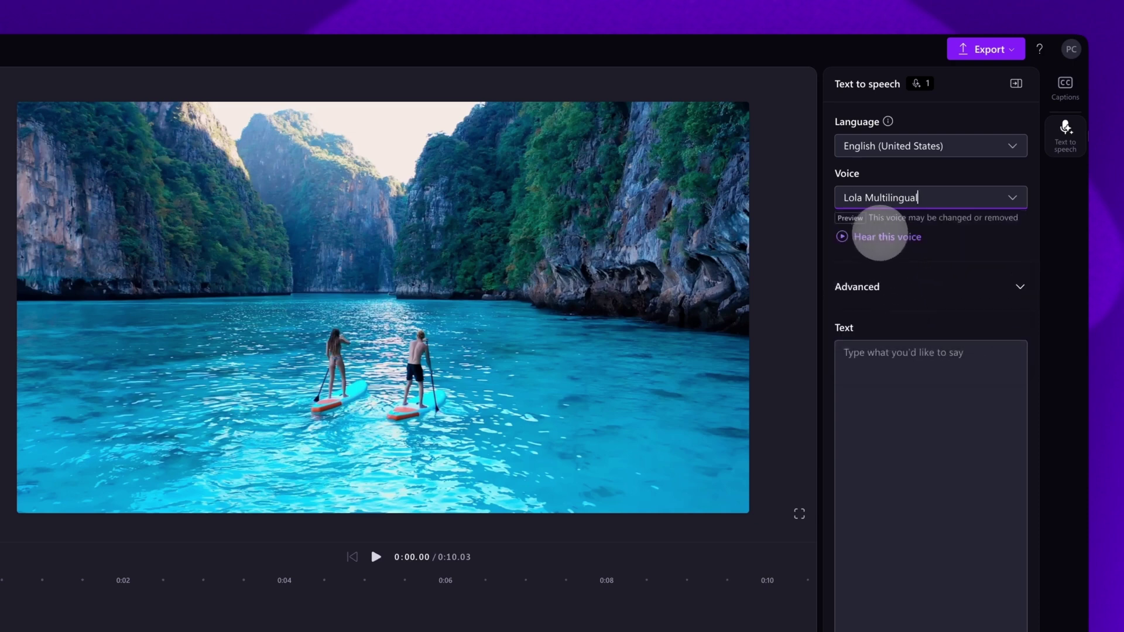
{"action": "left_click", "coordinate": [881, 237]}
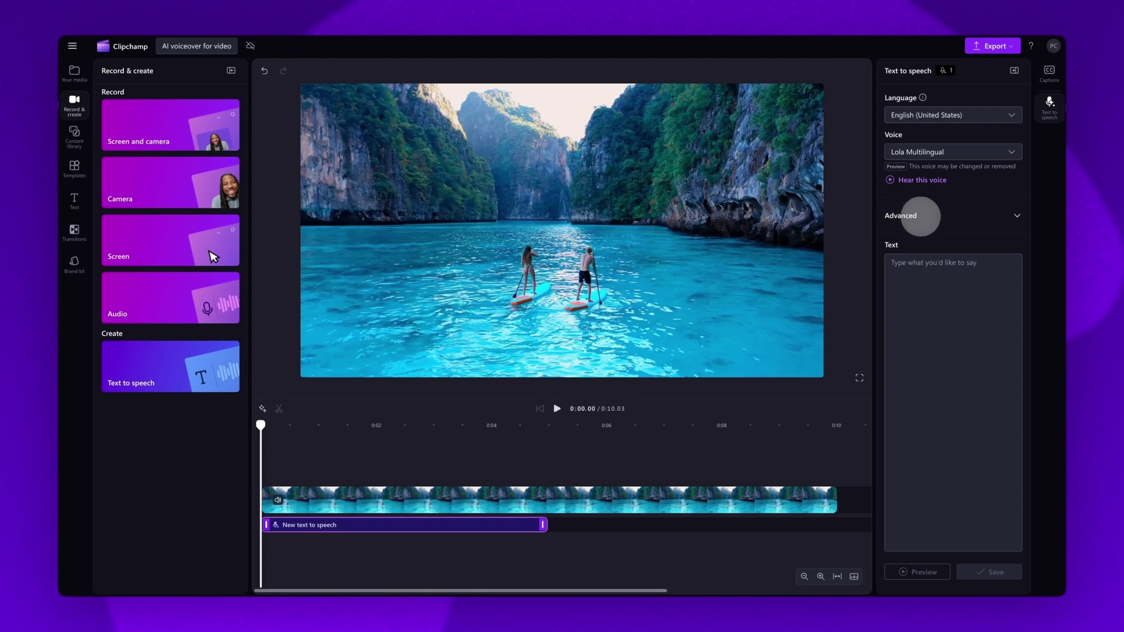
{"action": "left_click", "coordinate": [914, 214]}
- Set vocal pitch to High, test paces from 0.5x to 1.75x, then return pace to about 1x
{"action": "left_click", "coordinate": [966, 254]}
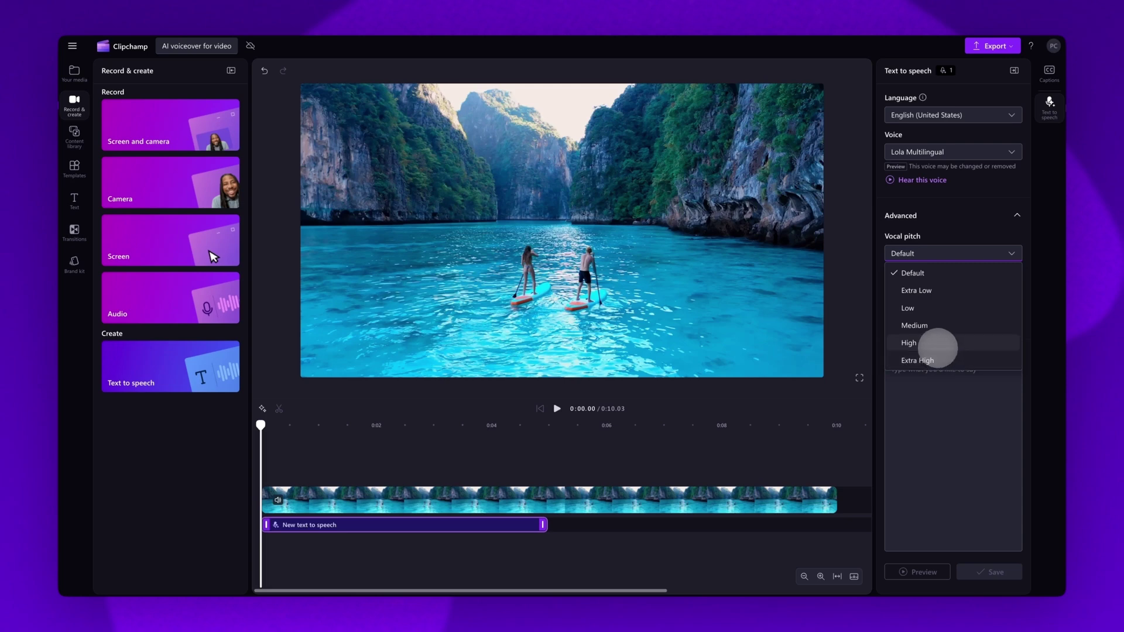
{"action": "left_click", "coordinate": [936, 344]}
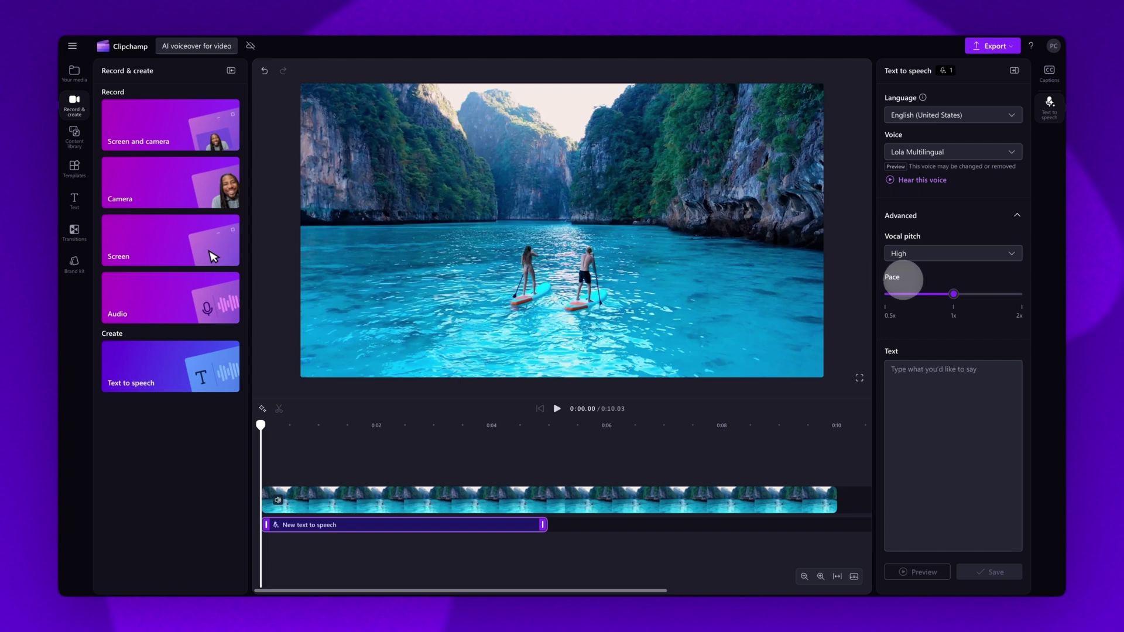
{"action": "left_click_drag", "start_coordinate": [954, 294], "coordinate": [905, 294]}
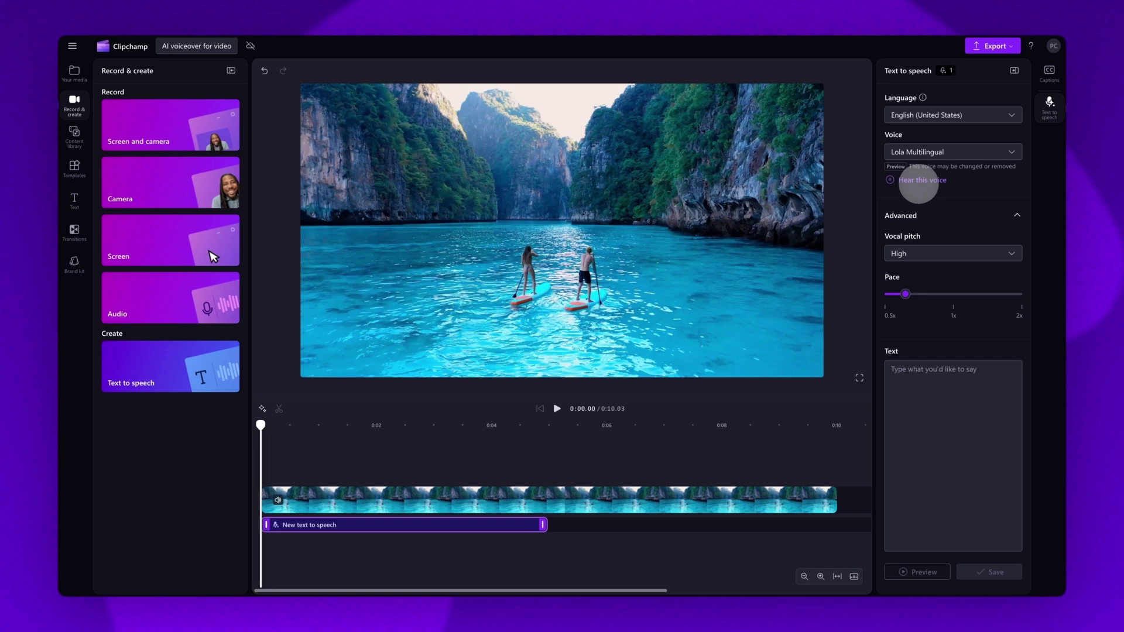
{"action": "left_click_drag", "start_coordinate": [905, 294], "coordinate": [988, 294]}
{"action": "left_click", "coordinate": [920, 180]}
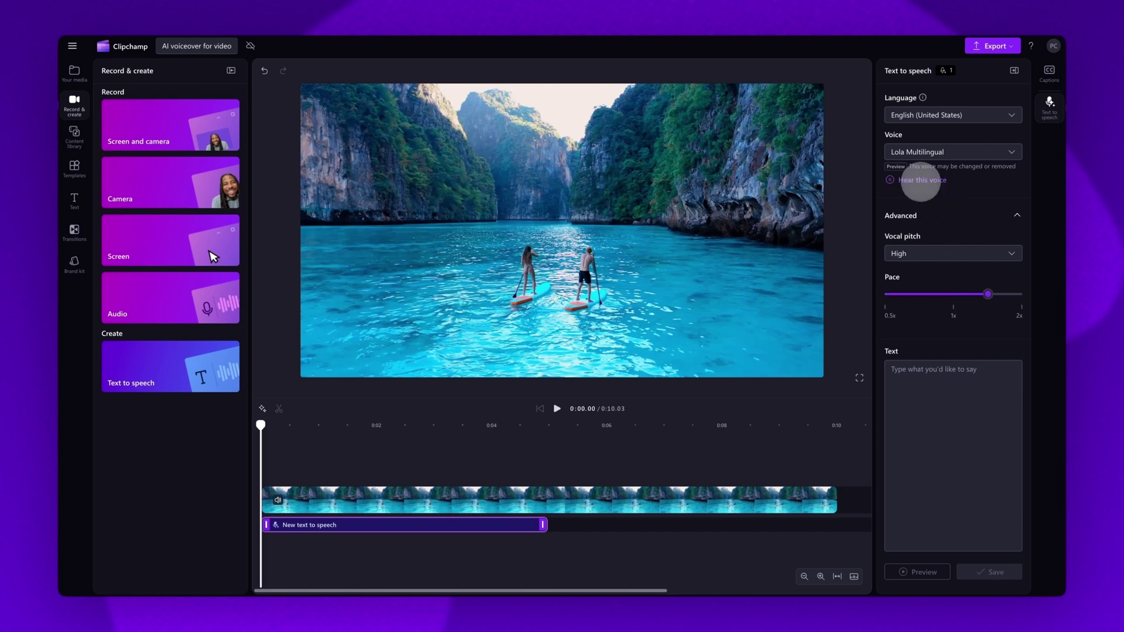
{"action": "left_click_drag", "start_coordinate": [988, 294], "coordinate": [955, 294]}
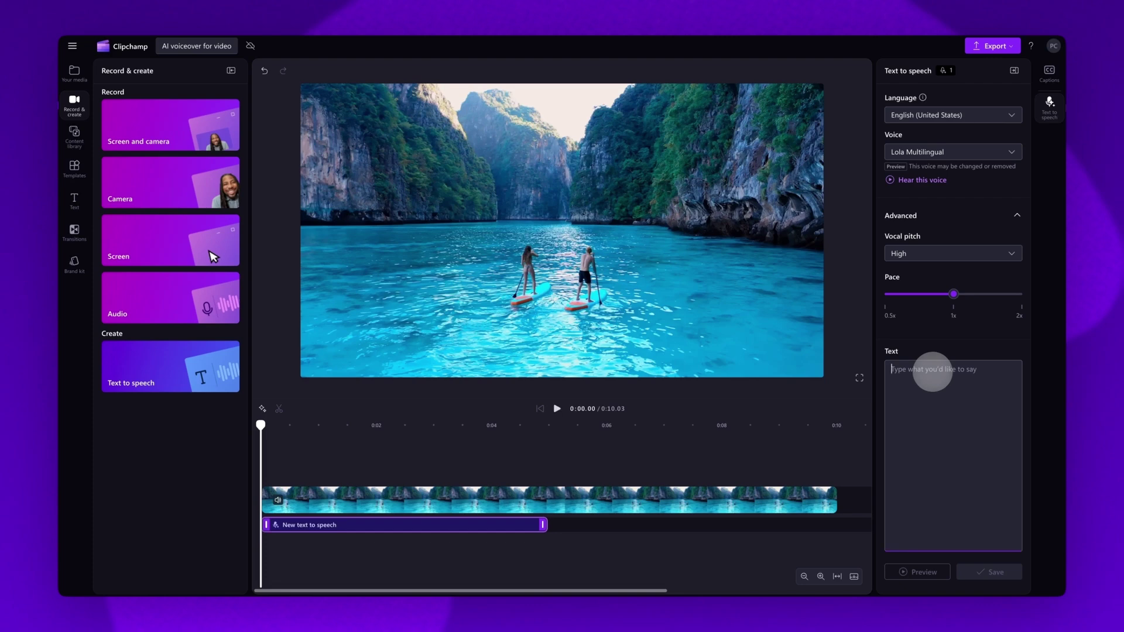
{"action": "type", "text": "Our trip to Thailand started off with us exploring hidden caves, waterfalls, and paddleboarding through the incredible James Bond Island"}
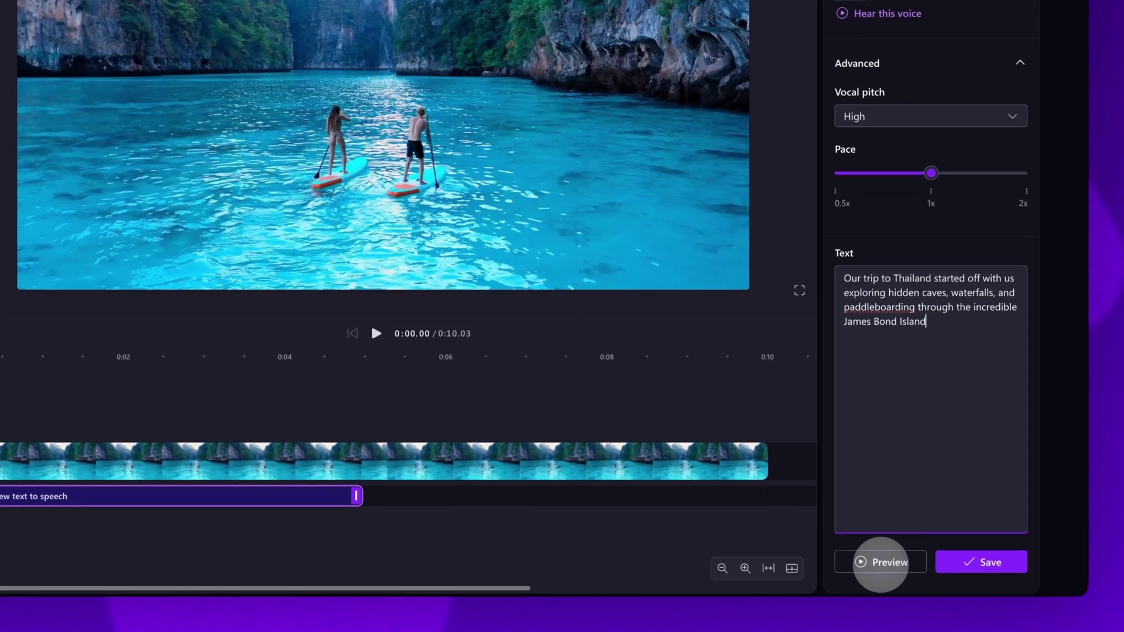
- Preview the Thailand trip script and save it as a 7.7-second voiceover clip
{"action": "left_click", "coordinate": [886, 561]}
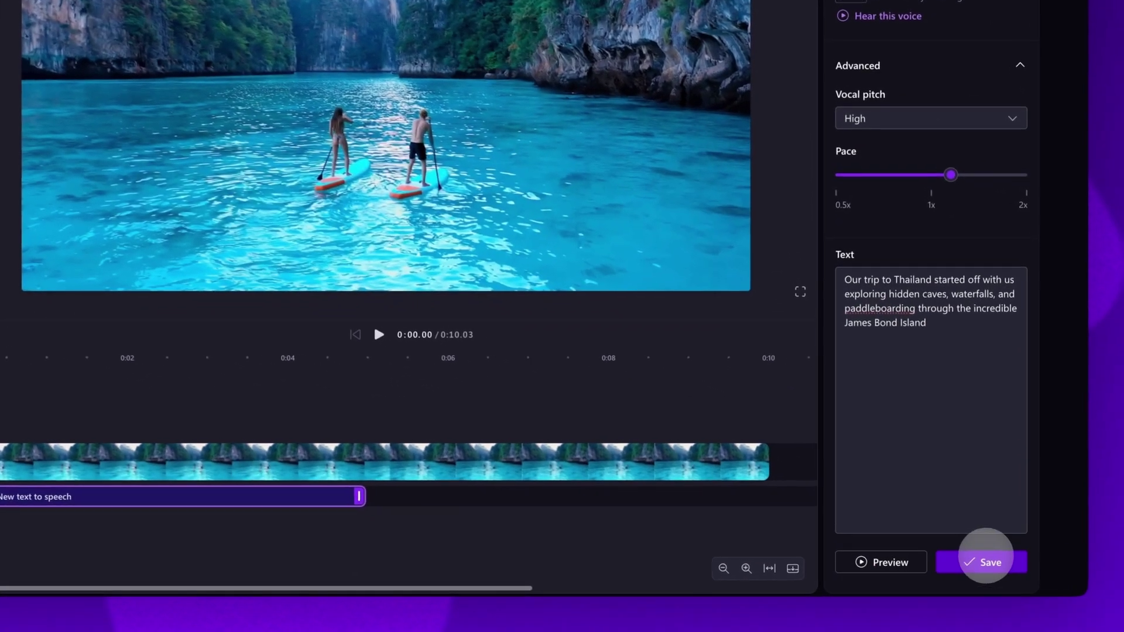
{"action": "left_click", "coordinate": [988, 562]}
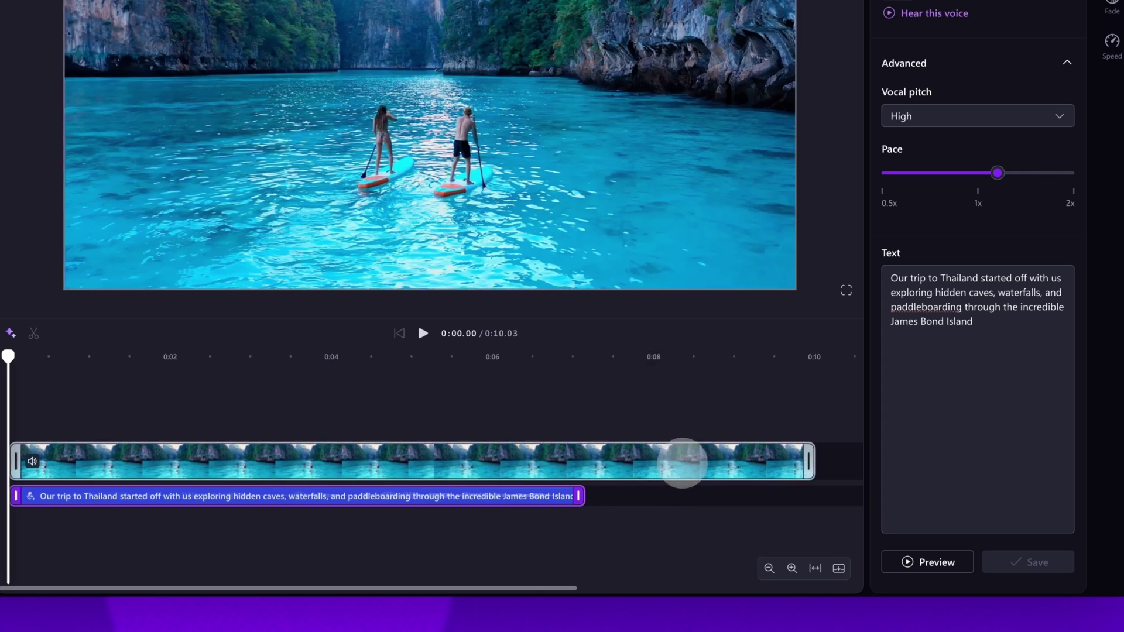
{"action": "left_click", "coordinate": [684, 459]}
- Trim the video's end to about 0:07.17 to match the voiceover and review playback
{"action": "left_click_drag", "start_coordinate": [806, 460], "coordinate": [581, 464]}
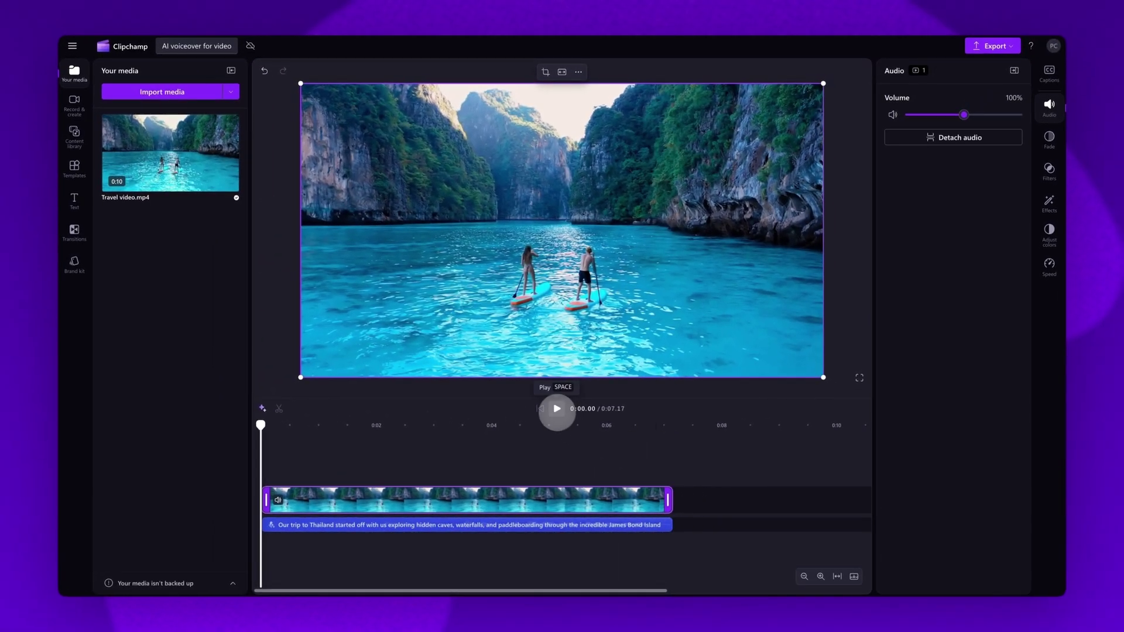
{"action": "left_click", "coordinate": [556, 409]}
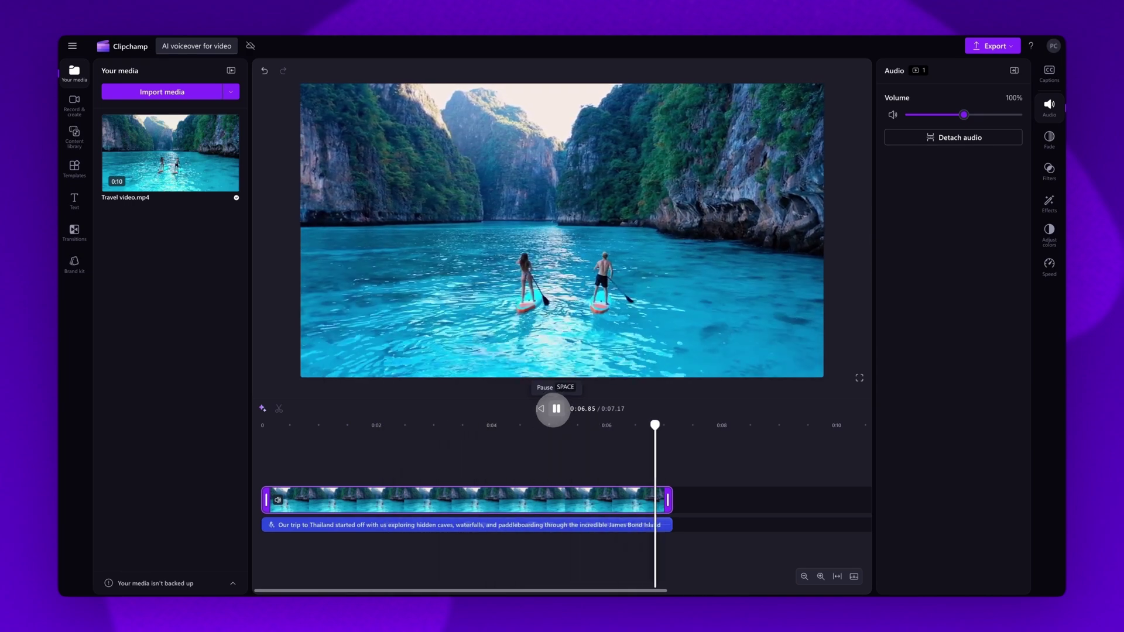
{"action": "left_click", "coordinate": [556, 408]}
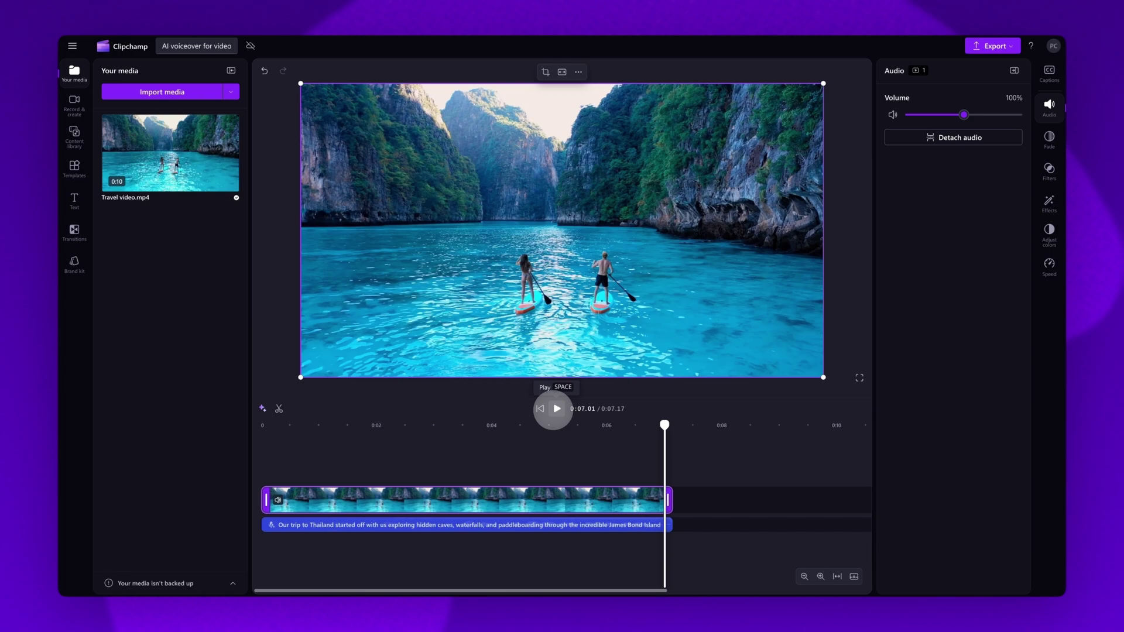
{"action": "left_click", "coordinate": [636, 409]}
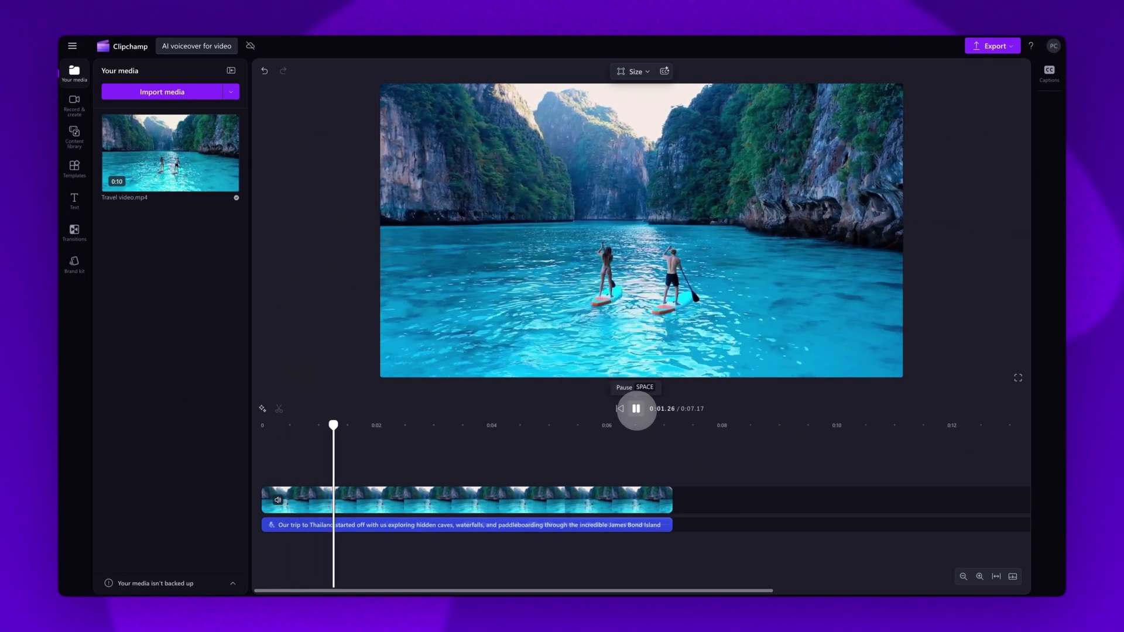
{"action": "left_click", "coordinate": [636, 408]}
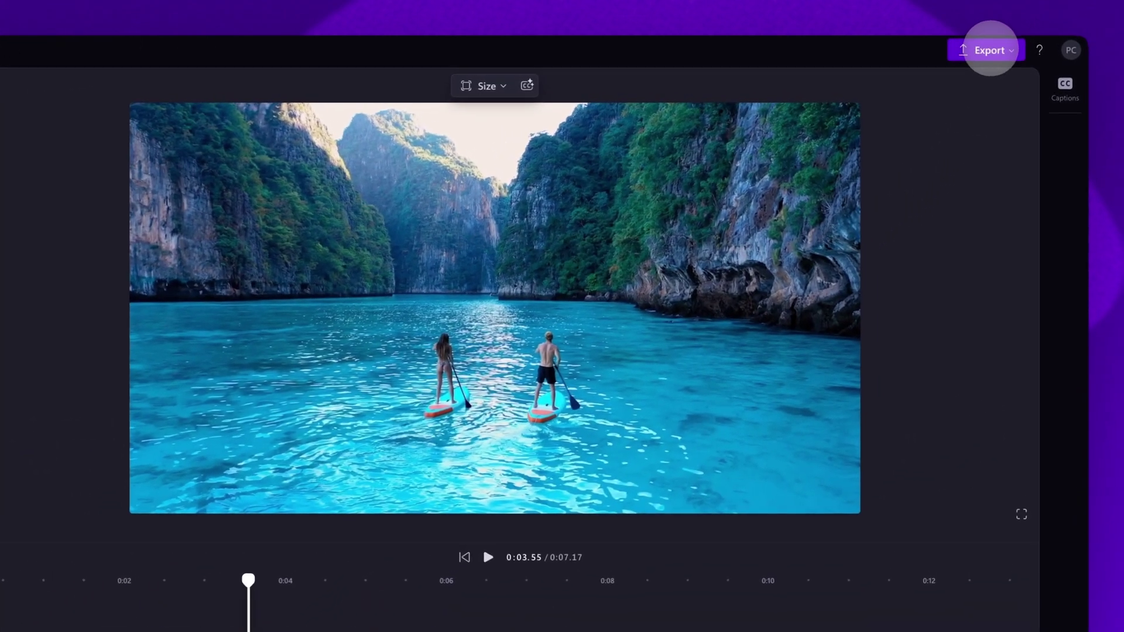
{"action": "left_click", "coordinate": [990, 49]}
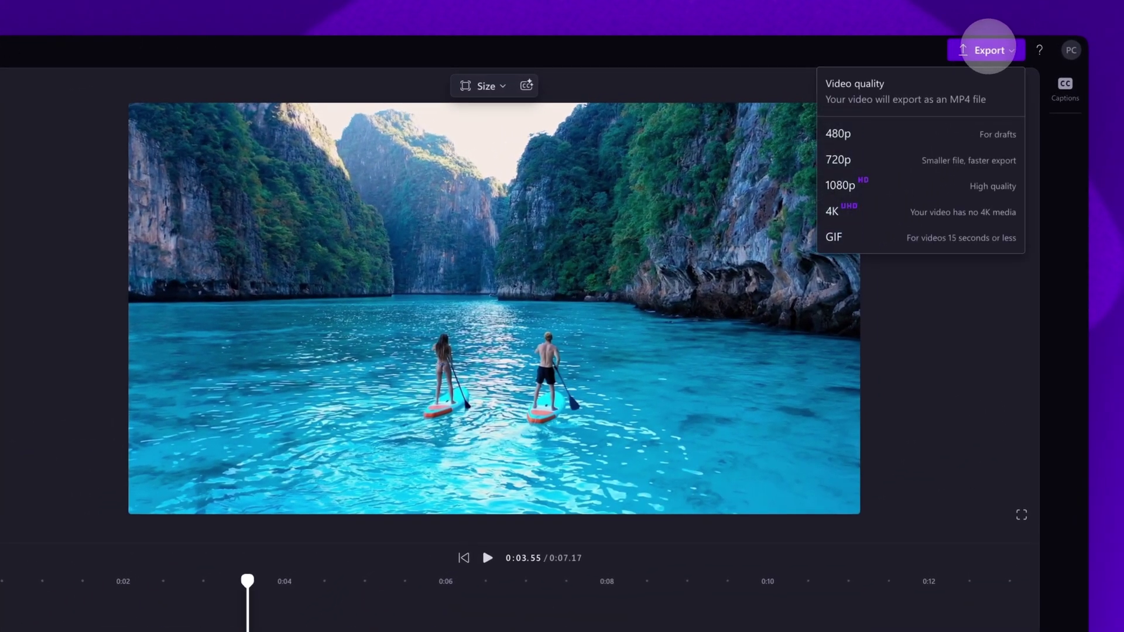
- Export at 1080p, downloading 'AI voiceover for video (1).mp4' (00:07, 18.63 MB)
{"action": "left_click", "coordinate": [884, 180]}
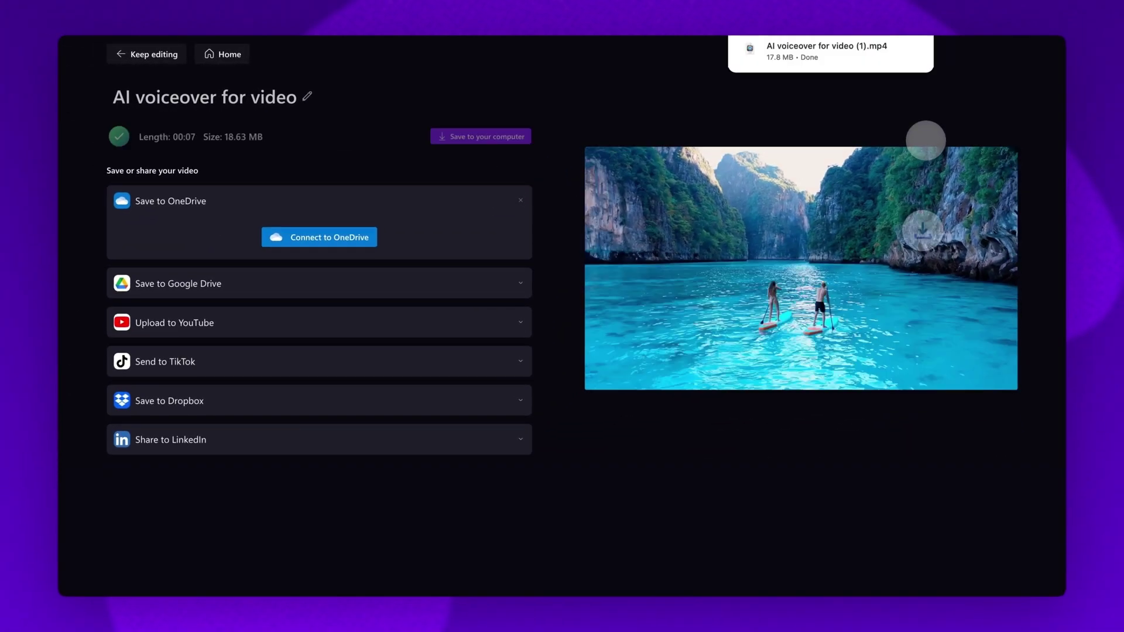
{"action": "mouse_move", "coordinate": [854, 52]}
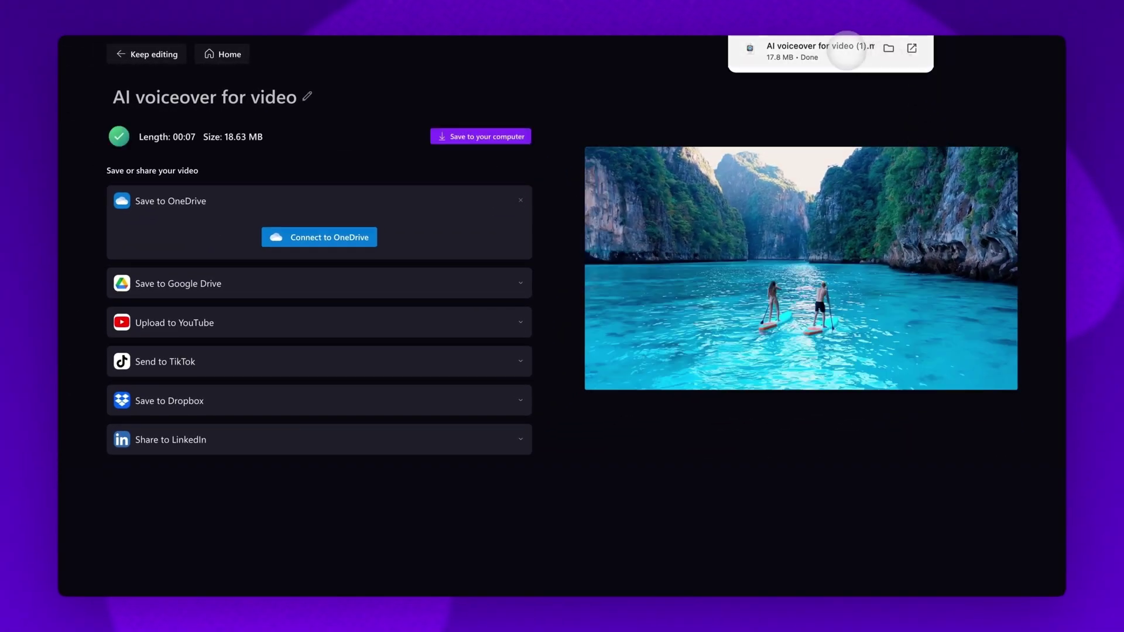